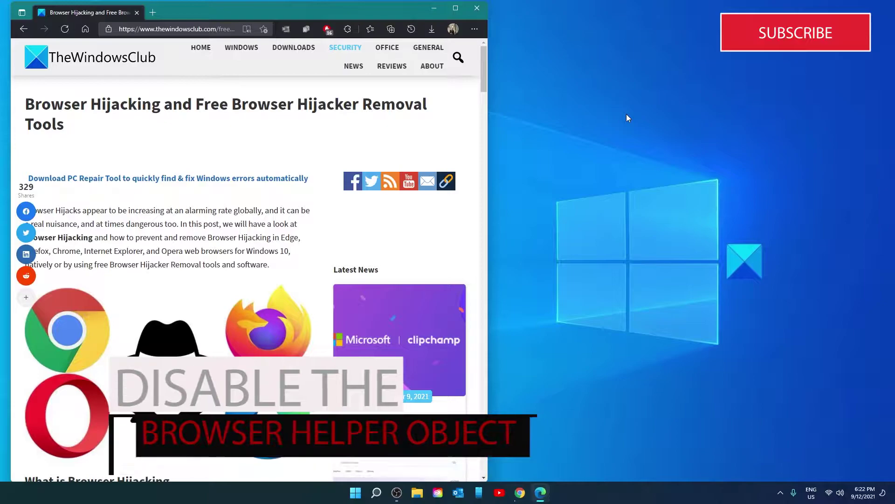
- Uncheck 'Enable third-party browser extensions' on Internet Options' Advanced tab
left_click(376, 492)
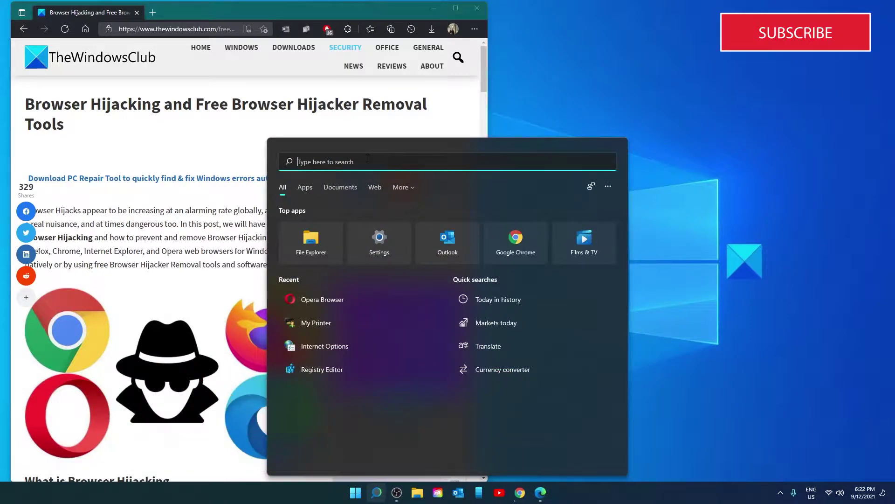
type("in")
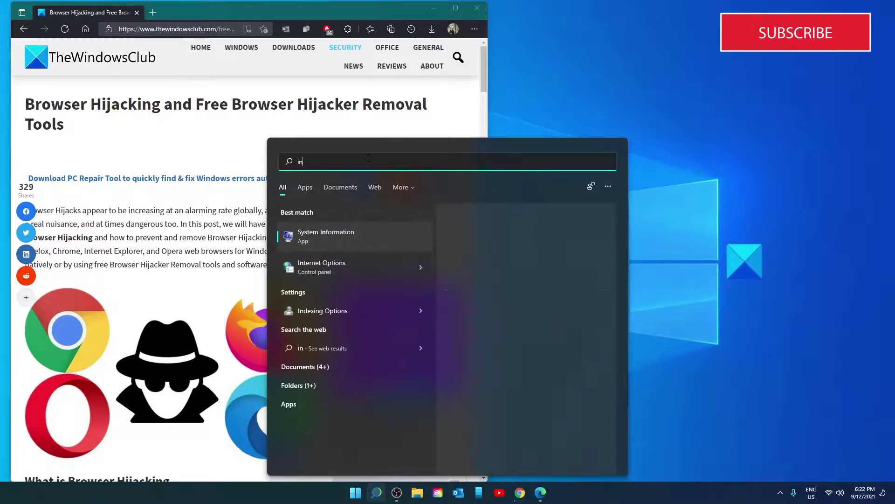
type("ternet options")
key("Return")
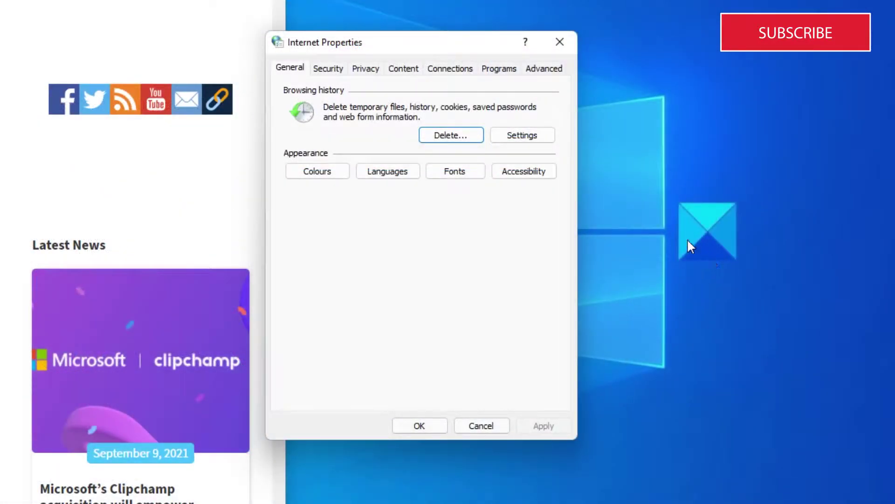
left_click(551, 74)
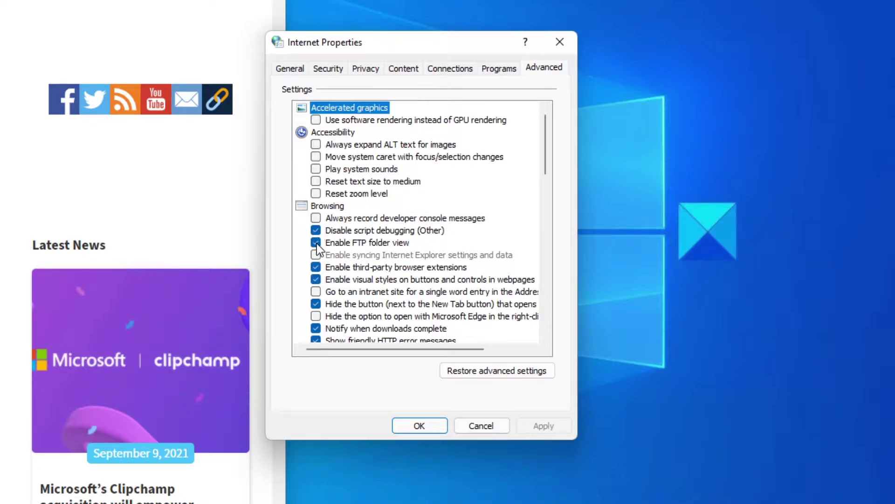
left_click(316, 268)
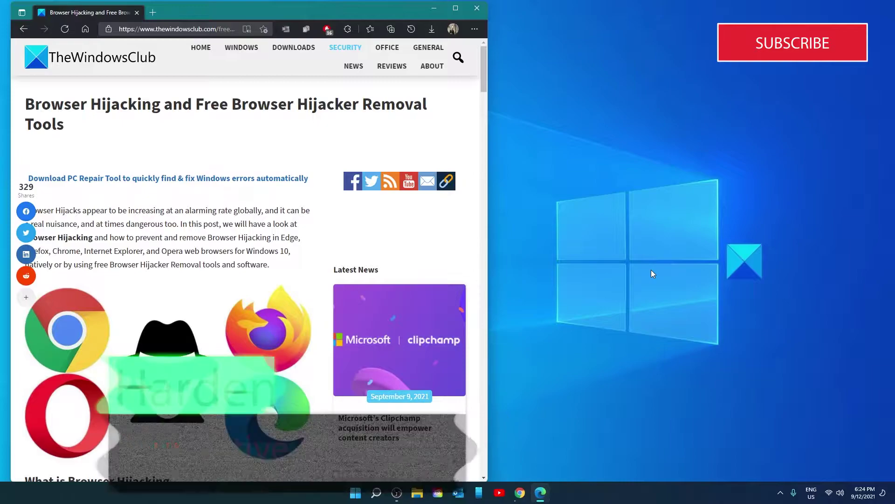
left_click(376, 494)
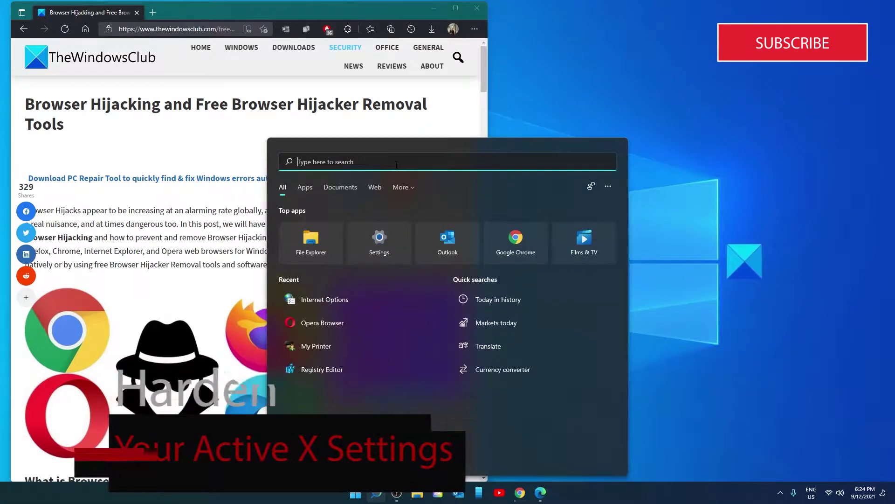
type("i")
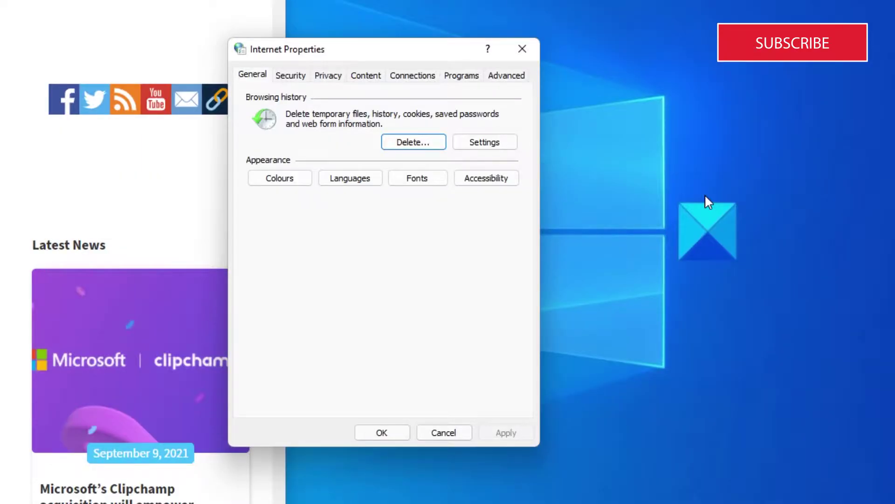
left_click(296, 79)
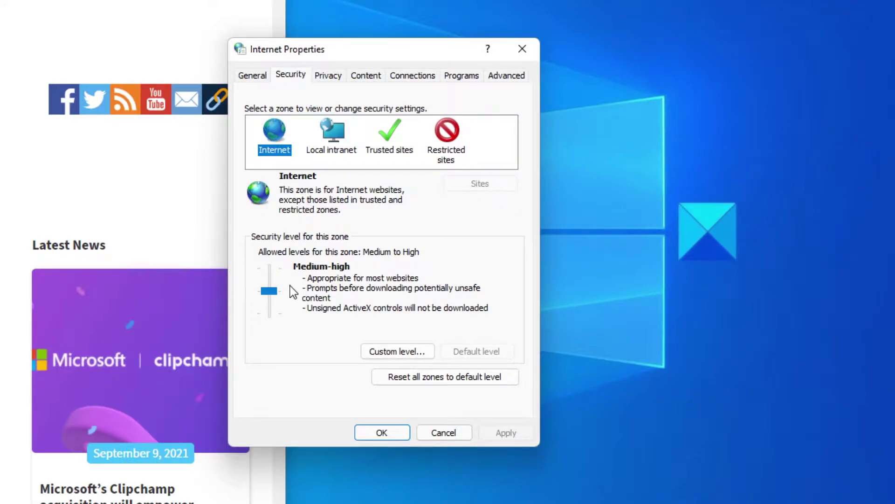
left_click(403, 352)
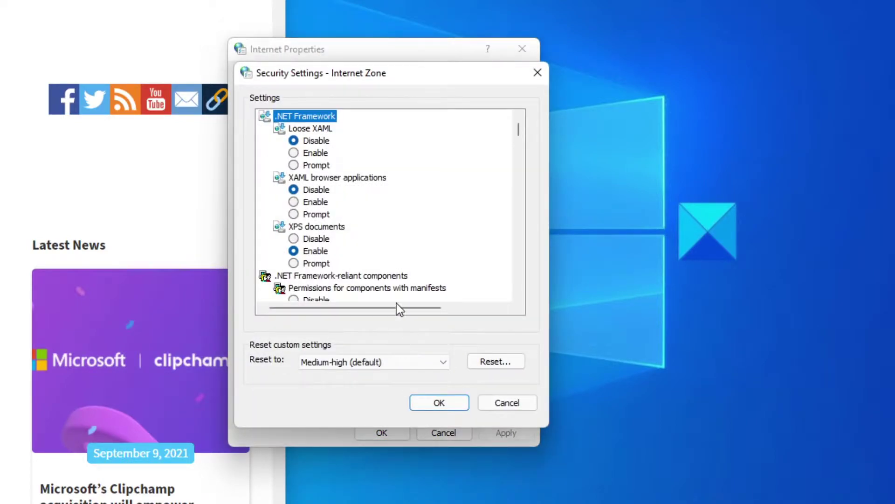
scroll(406, 217, "down", 1)
scroll(406, 217, "down", 2)
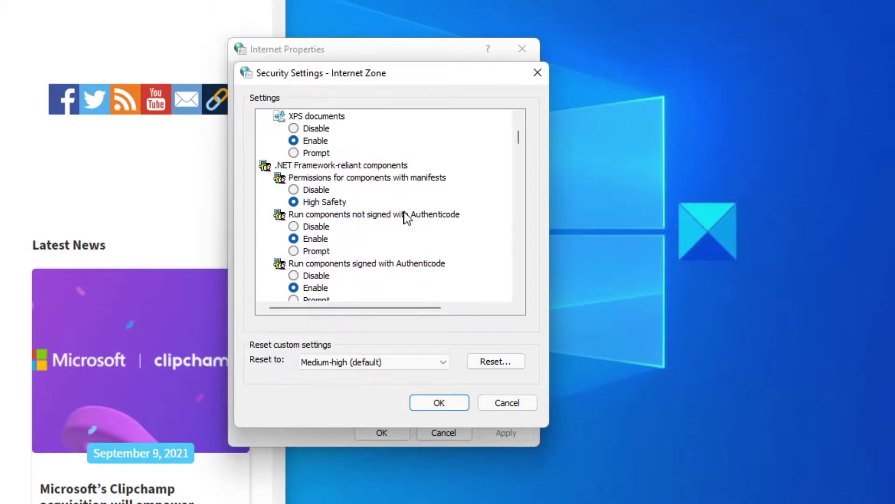
scroll(406, 218, "down", 2)
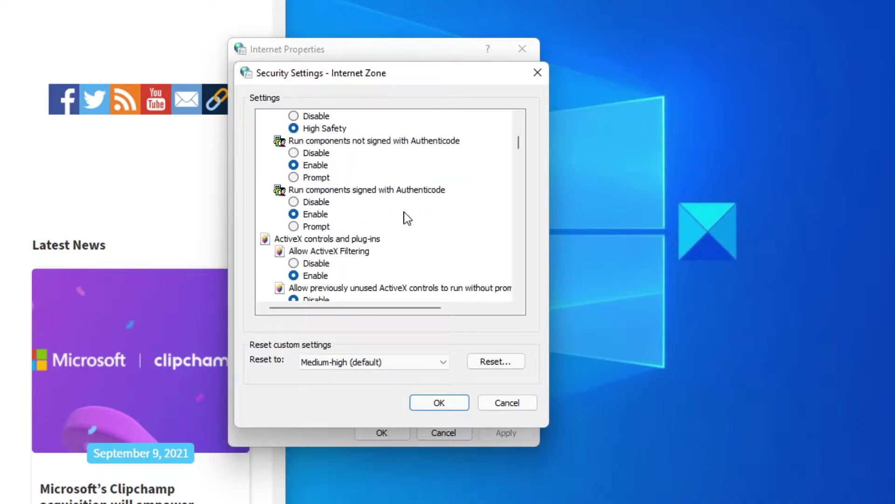
scroll(405, 217, "down", 3)
scroll(406, 217, "down", 6)
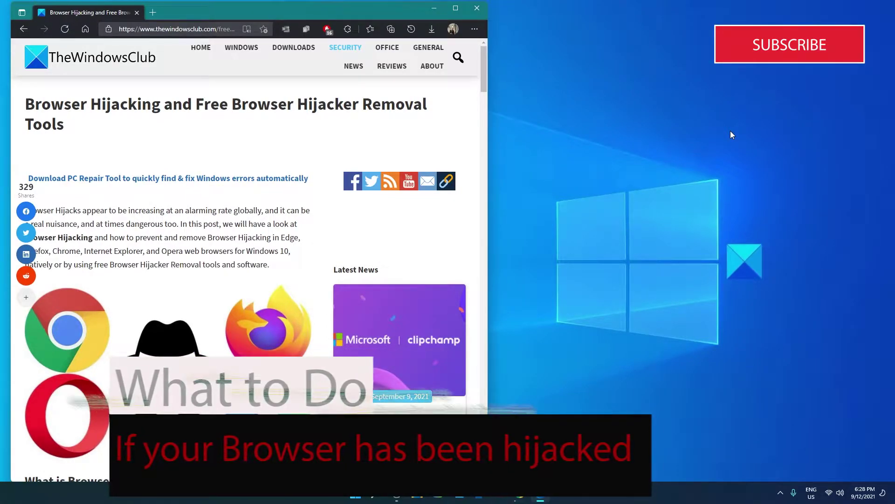
- Review Edge's installed extensions, close that page, and search Windows for Command Prompt
left_click(476, 29)
left_click(416, 185)
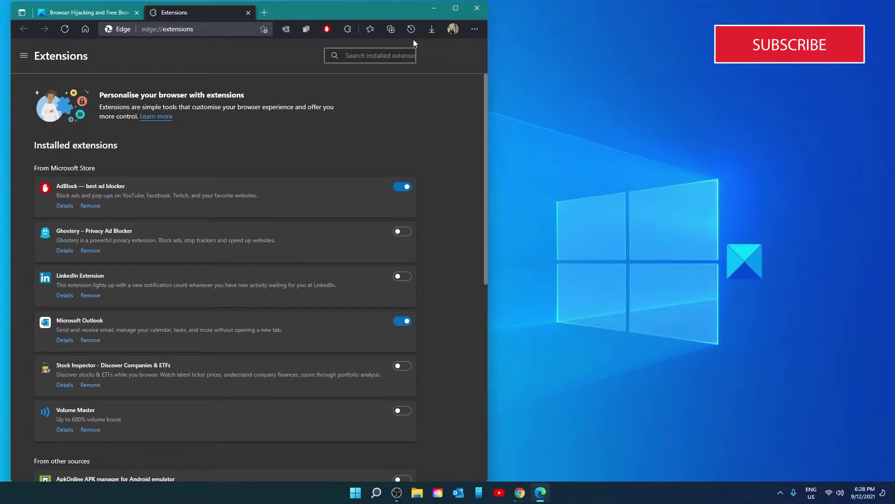
left_click(247, 13)
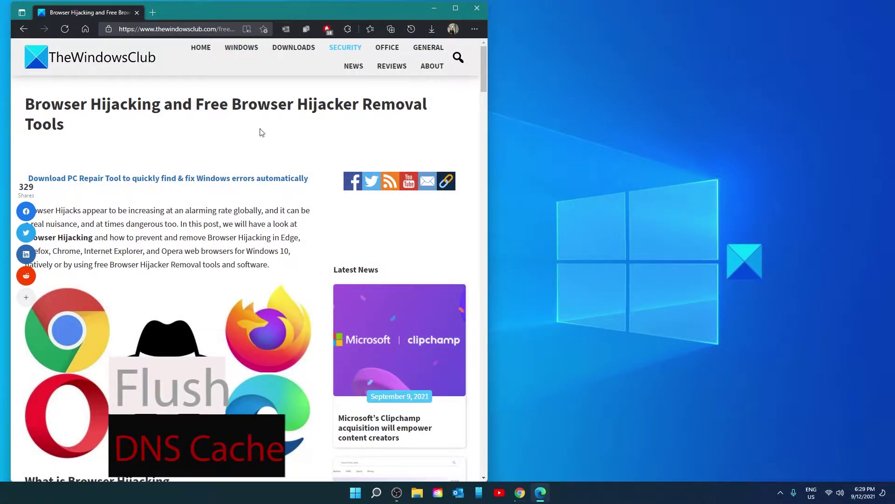
left_click(379, 492)
type("c")
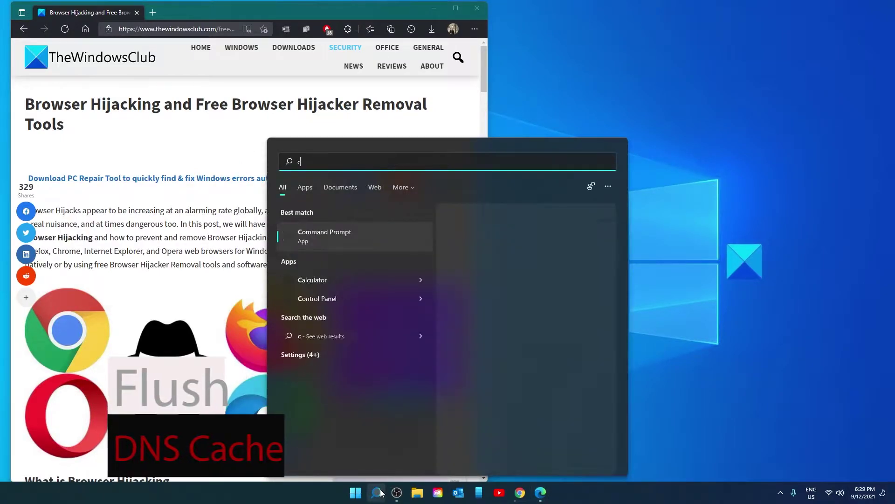
type("o")
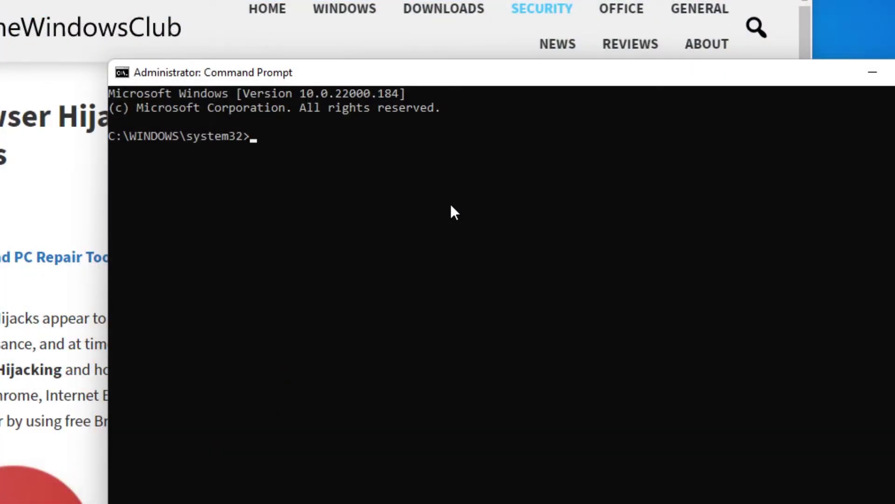
type("ipconfig")
type(" /")
type("flushdns")
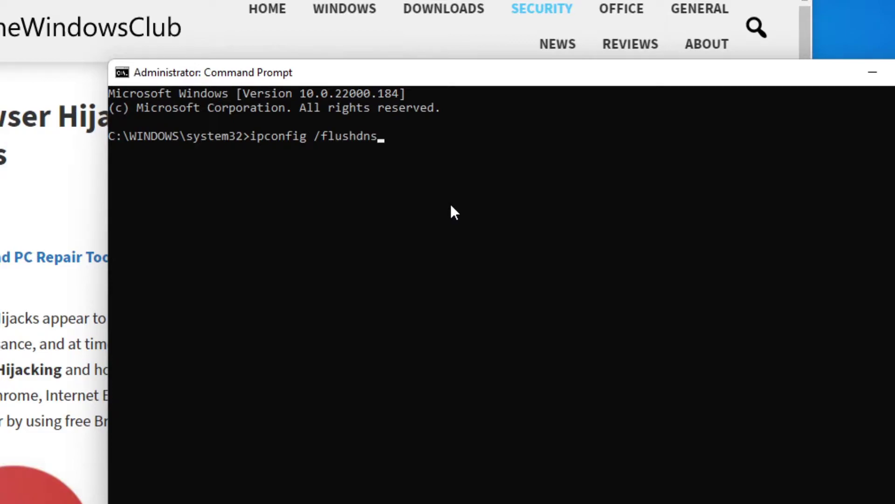
- Run ipconfig /flushdns to clear the DNS cache, then exit Command Prompt
key("Return")
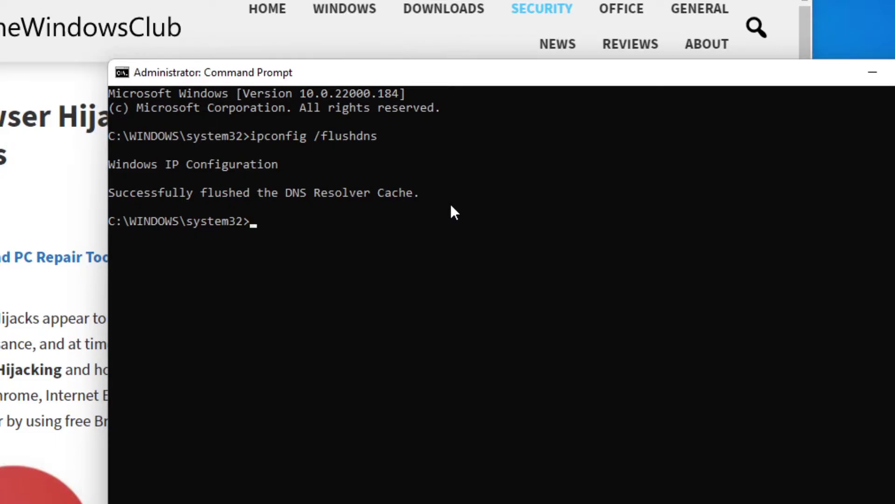
type("exit")
key("Return")
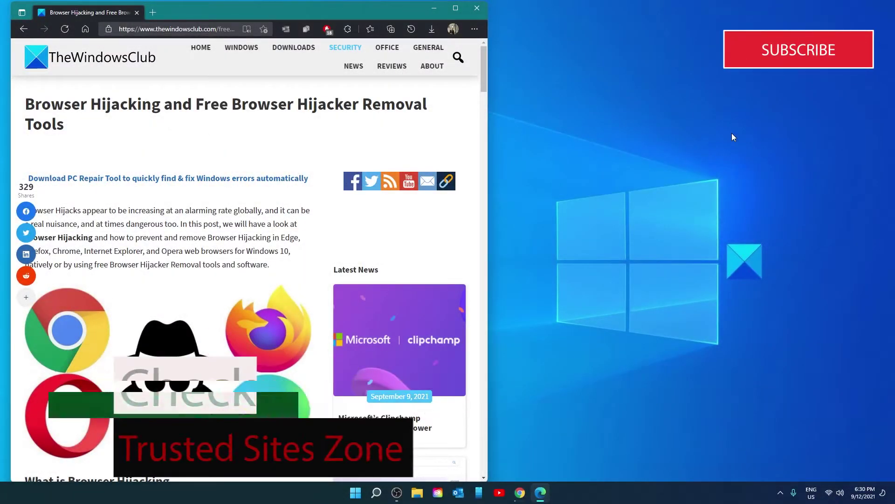
- Reopen Internet Options and view the website list of the Security tab's Trusted sites zone
key("super")
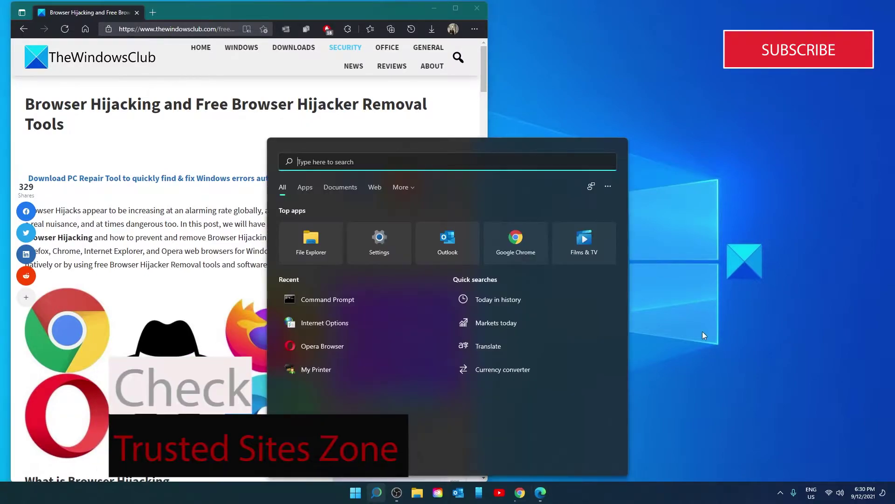
left_click(702, 331)
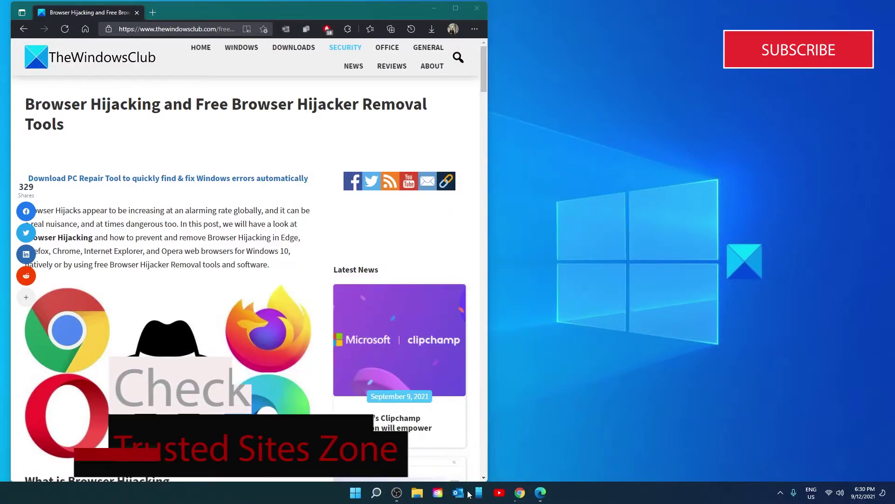
left_click(375, 492)
left_click(337, 326)
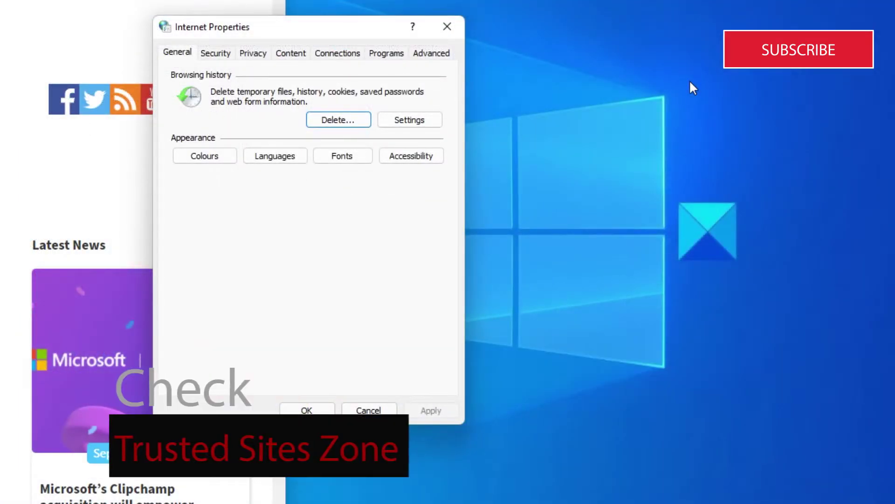
left_click(222, 54)
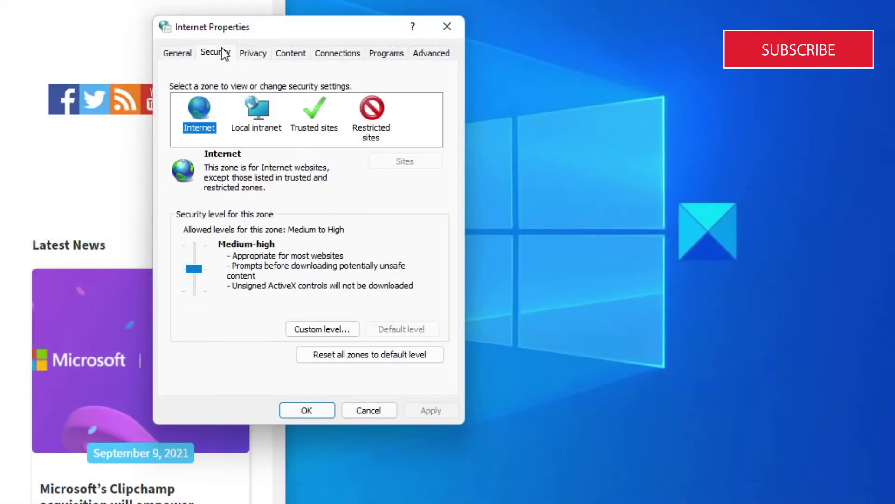
left_click(316, 128)
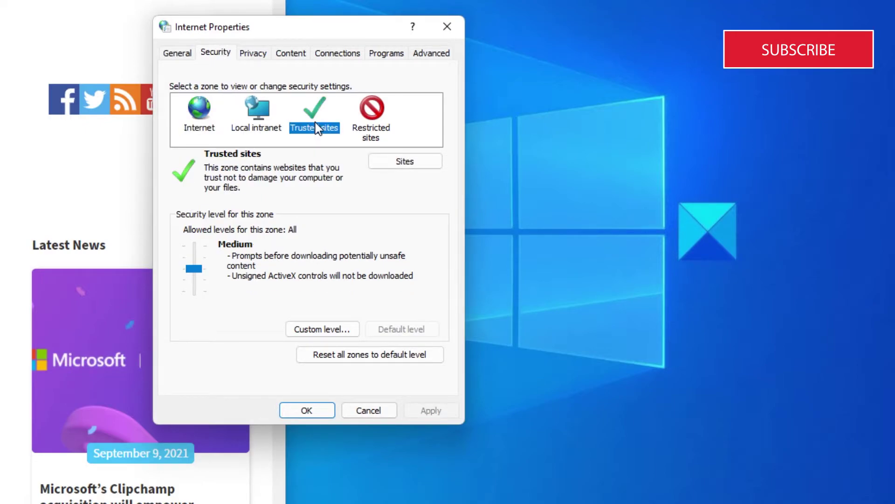
left_click(397, 163)
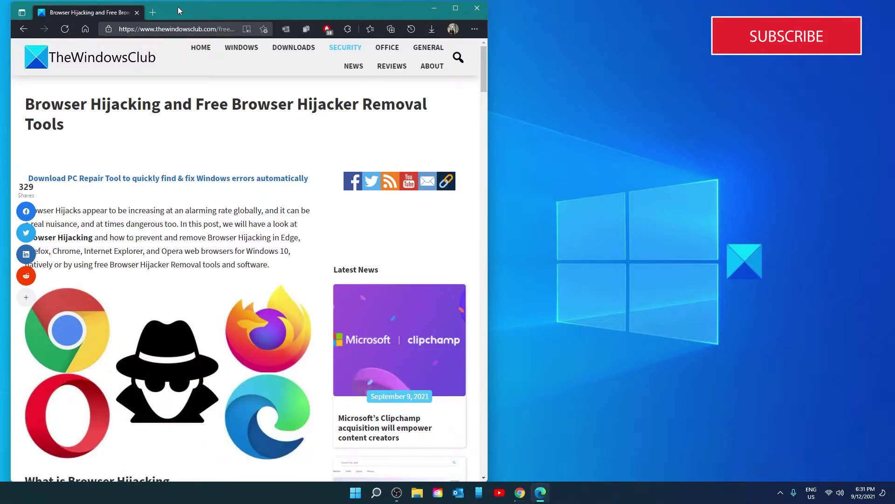
- Go to edge://settings/reset in a new tab and choose 'Restore settings to their default values'
left_click(154, 12)
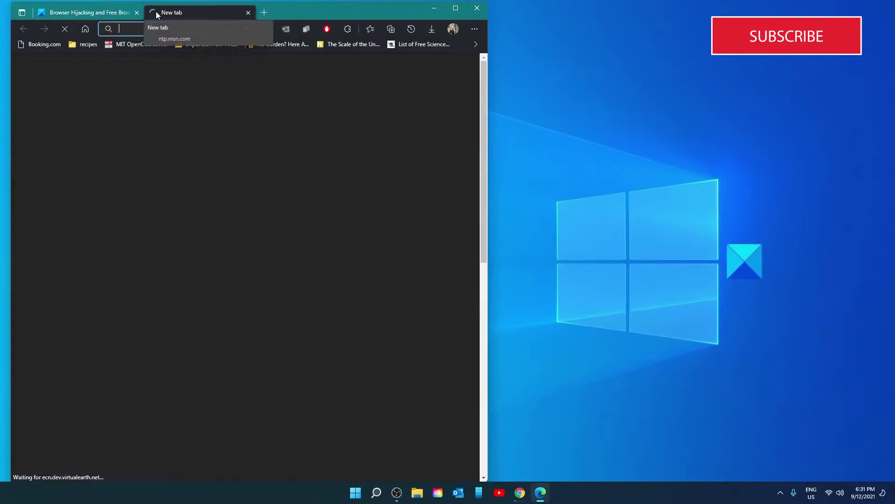
type("ed")
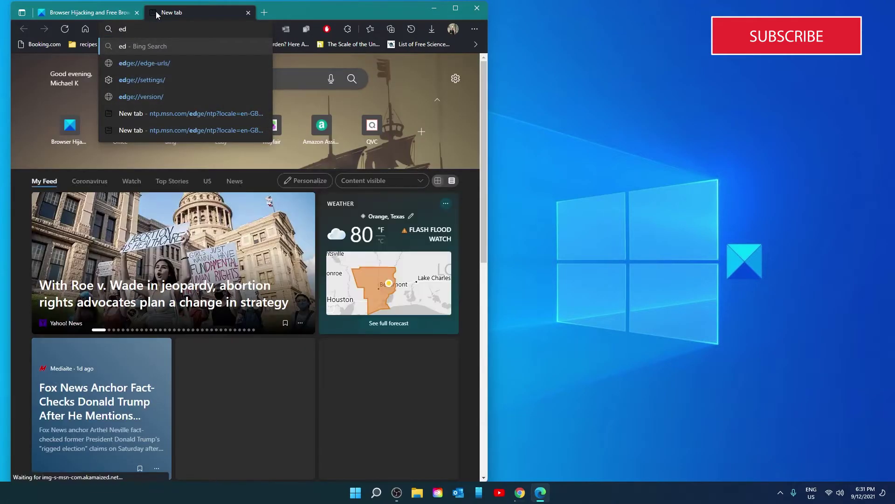
type("ge")
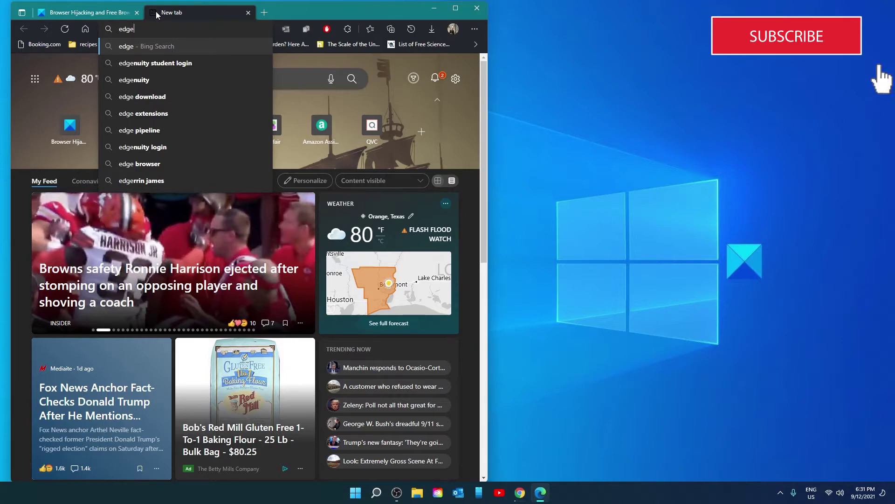
type("://se")
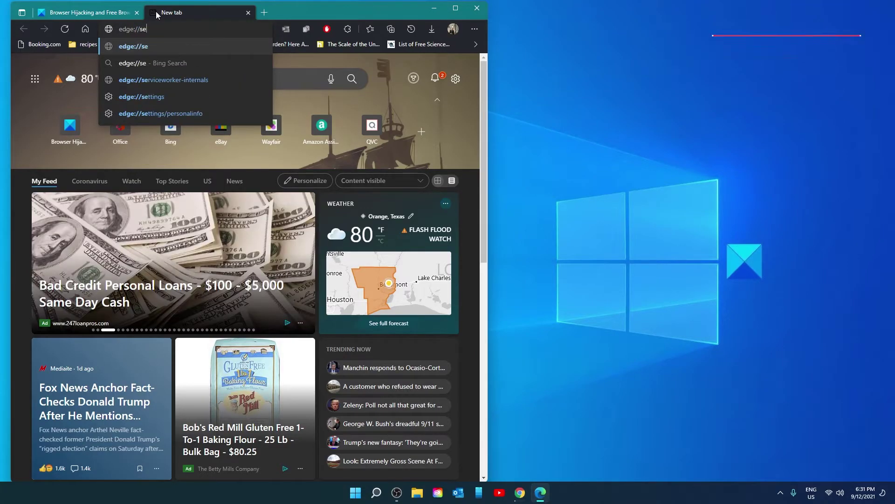
type("tt")
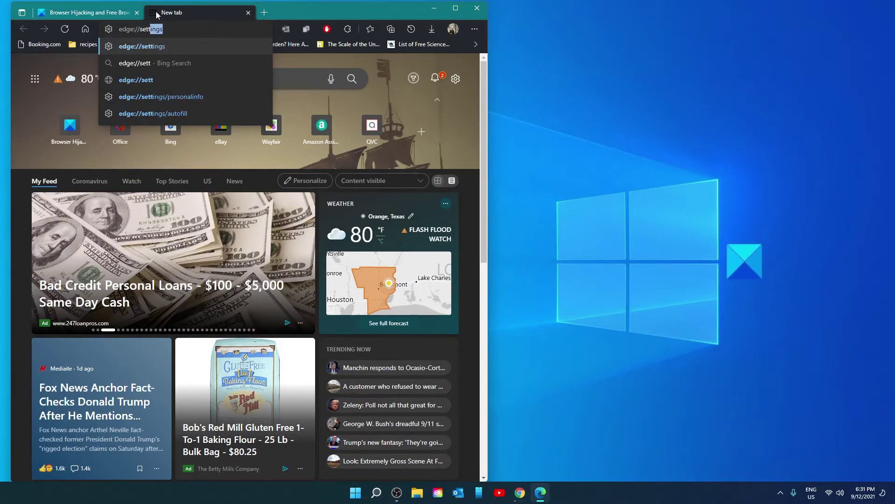
type("ings")
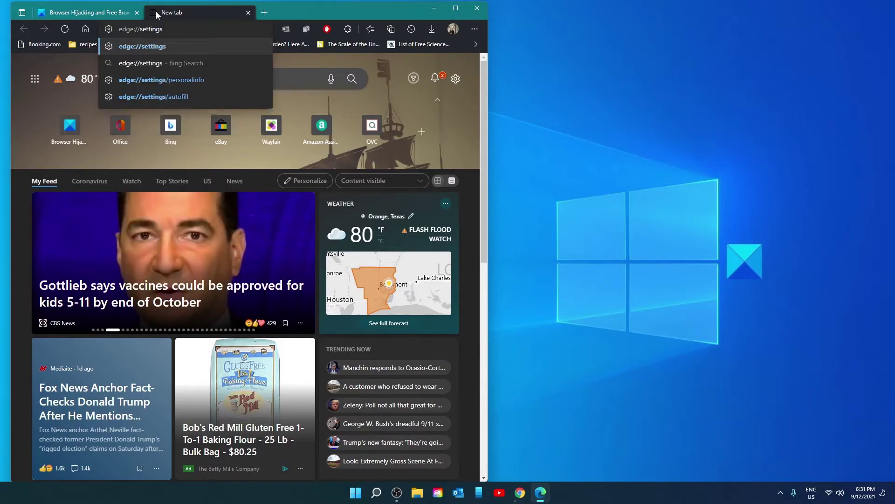
type("/")
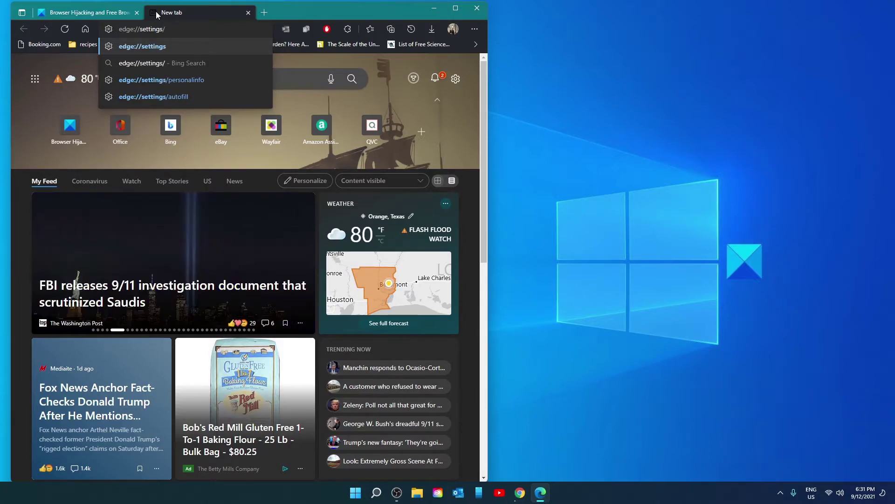
type("res")
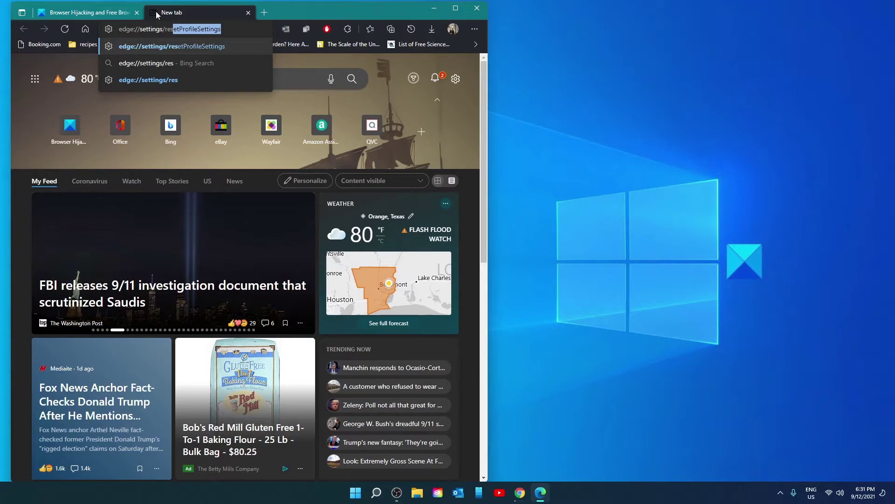
type("et")
key("Return")
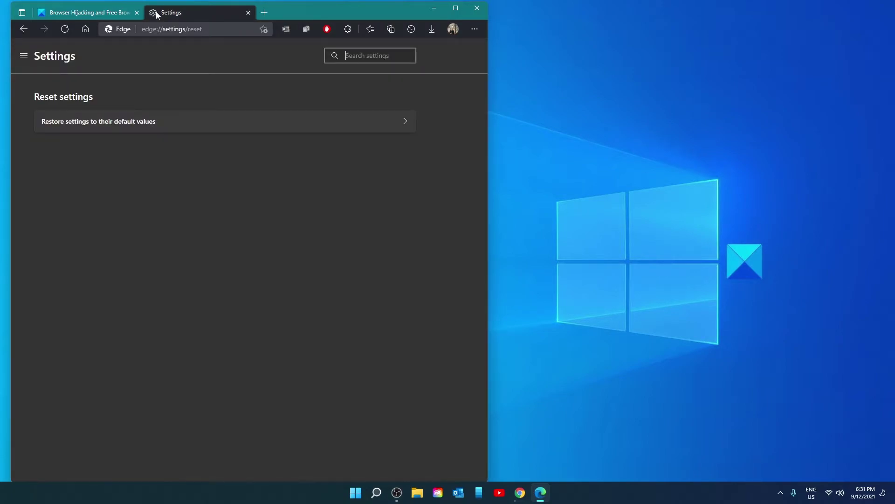
left_click(402, 123)
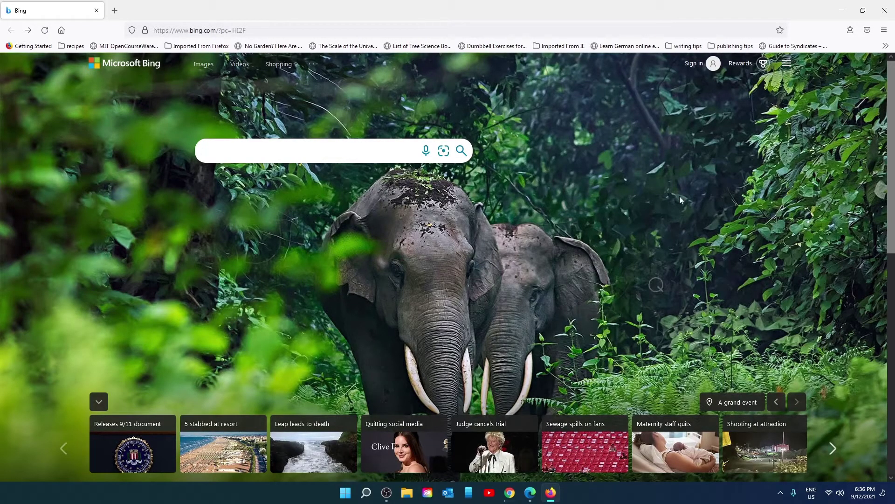
- Open Firefox's Help > More Troubleshooting Information page
left_click(883, 32)
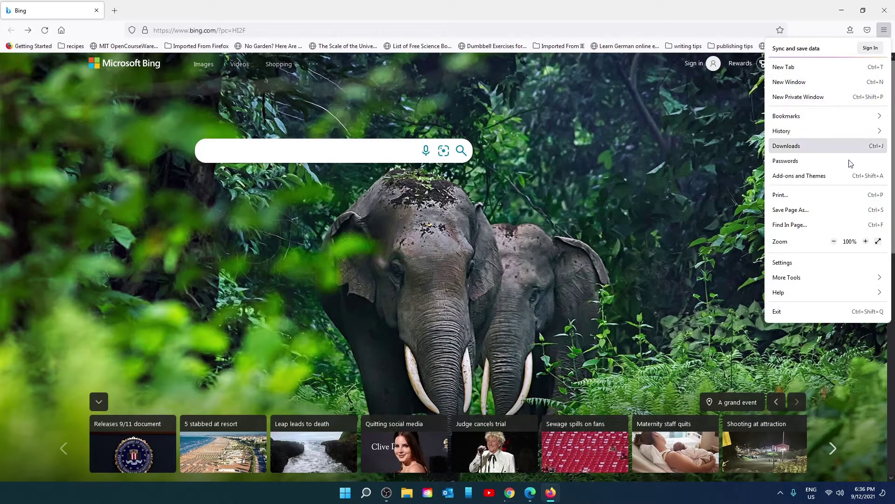
left_click(835, 292)
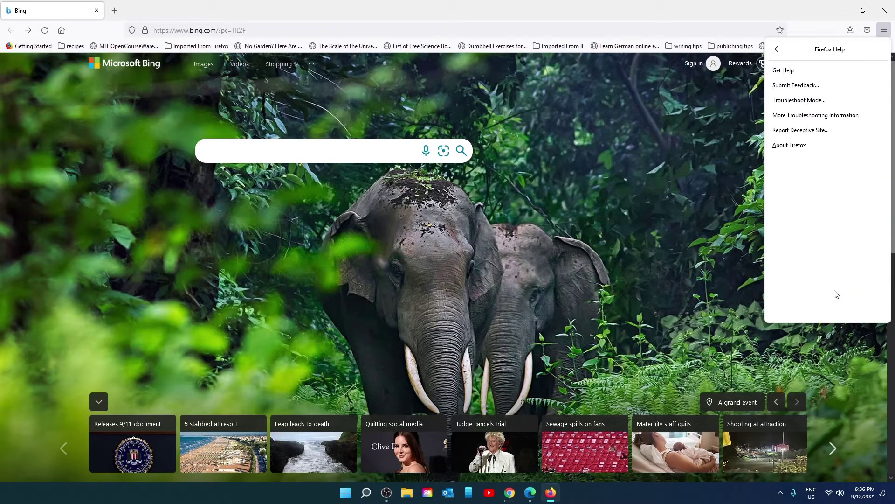
left_click(792, 116)
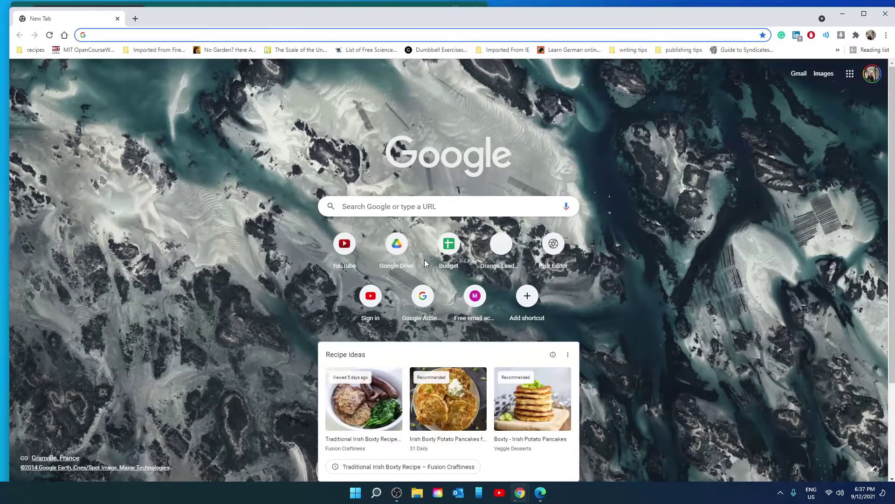
type("ch")
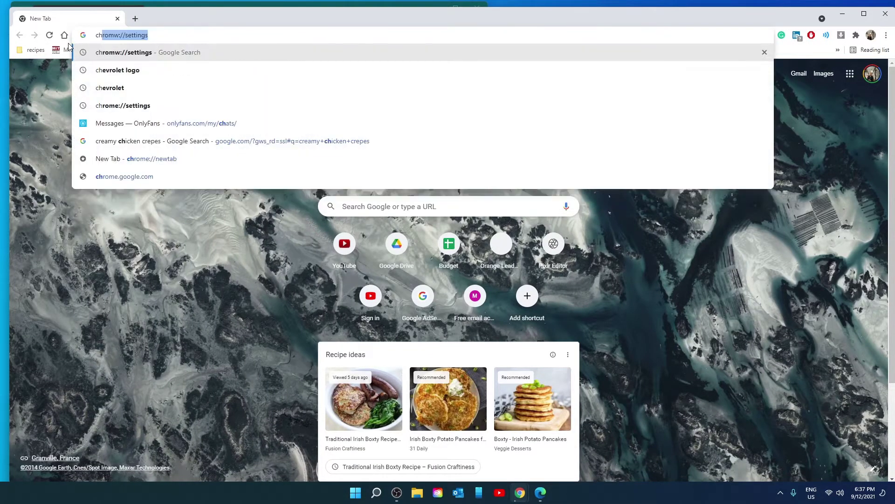
type("rome:")
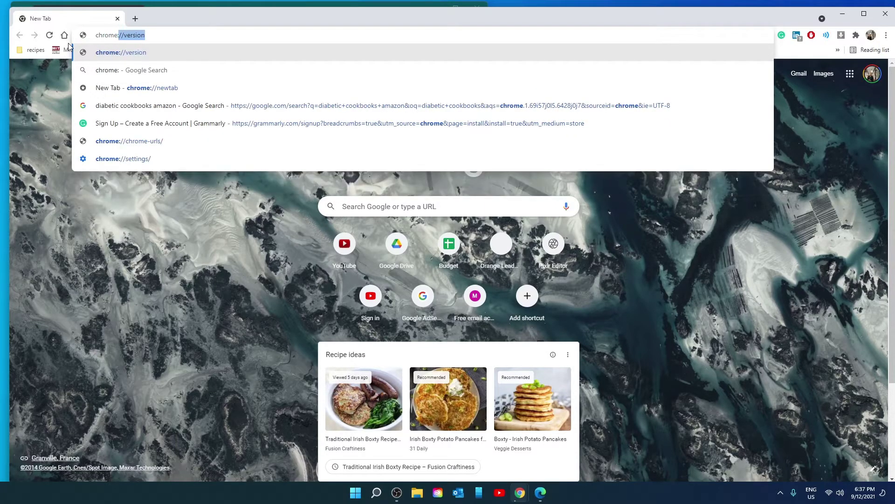
type("//s")
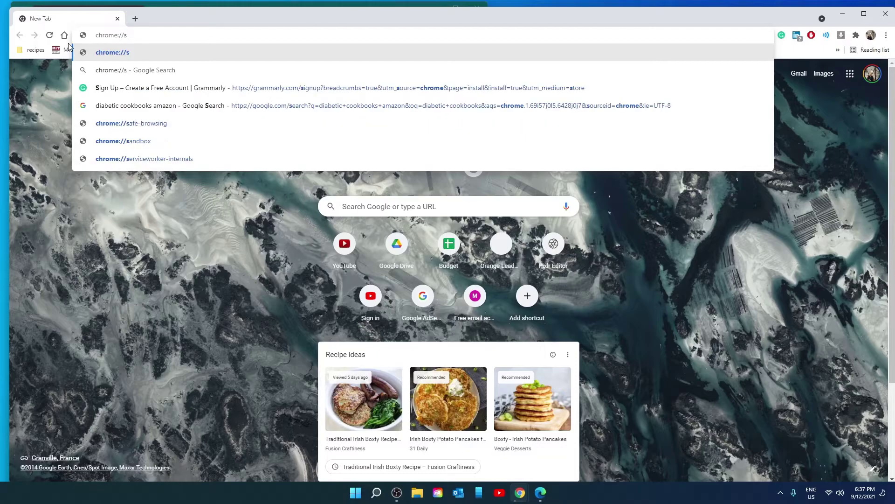
type("ettings")
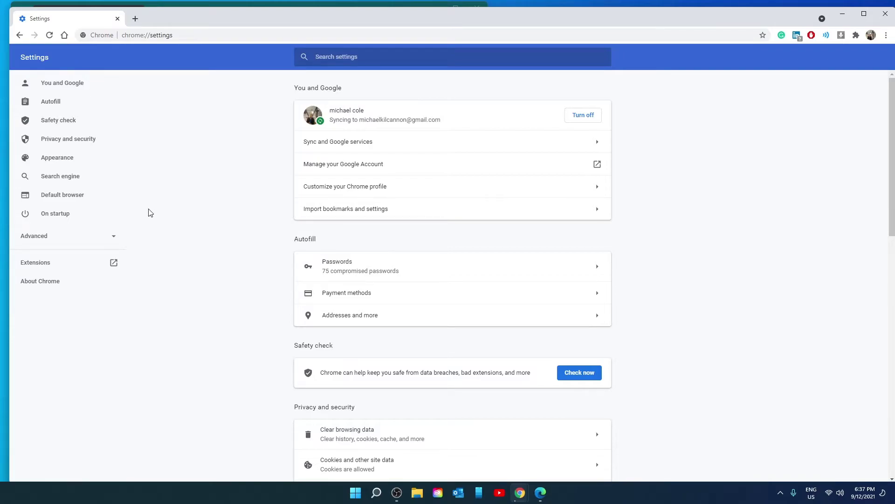
scroll(247, 254, "down", 4)
scroll(246, 254, "down", 8)
- Expand Chrome's Advanced settings and choose 'Restore settings to their original defaults'
left_click(438, 446)
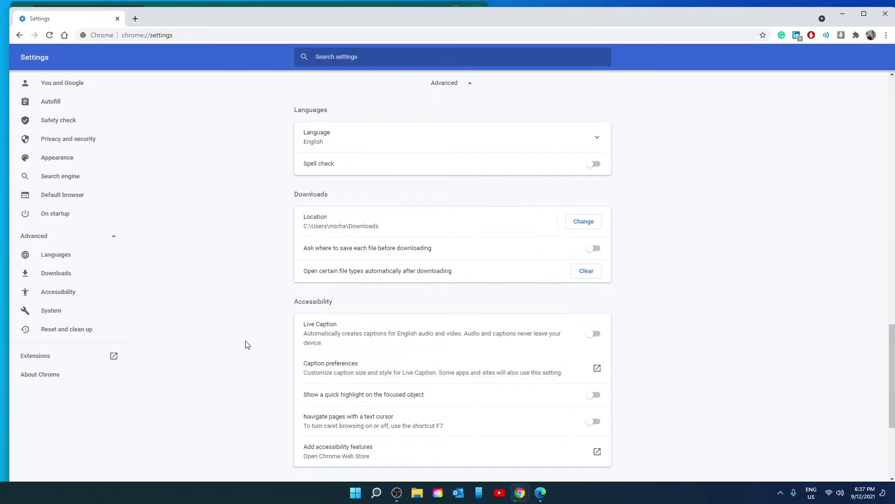
scroll(239, 324, "down", 2)
scroll(239, 324, "down", 1)
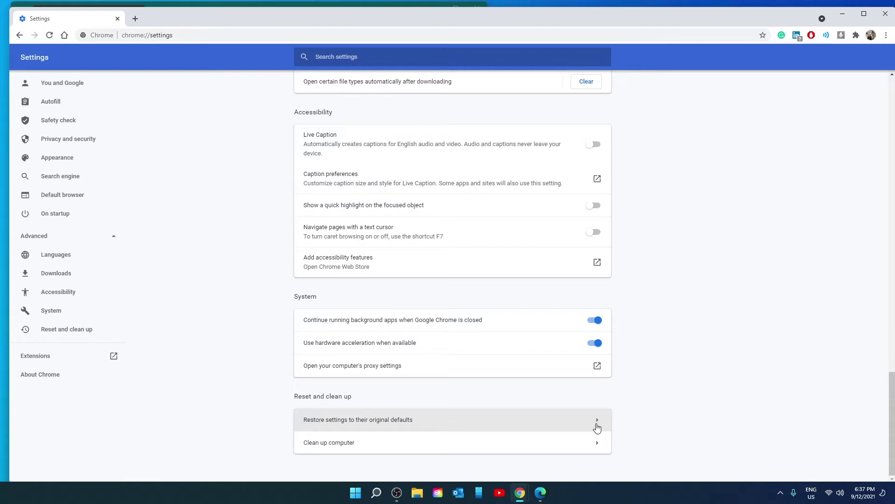
left_click(596, 421)
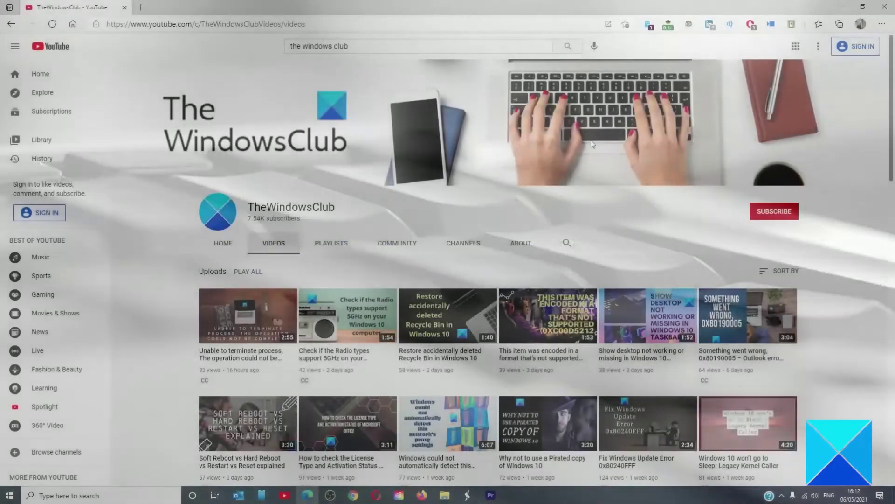
scroll(591, 140, "down", 2)
scroll(591, 140, "down", 2)
scroll(591, 143, "down", 2)
scroll(592, 143, "down", 3)
scroll(591, 144, "down", 2)
scroll(592, 144, "down", 3)
scroll(592, 144, "up", 2)
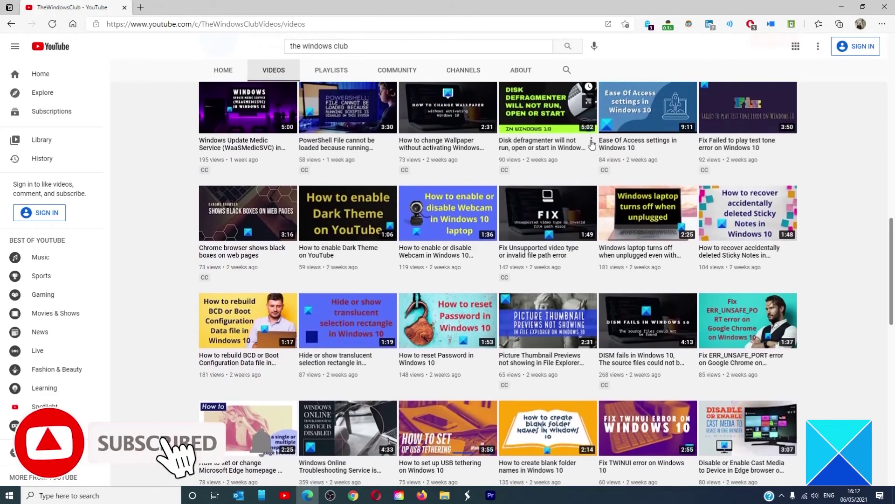
scroll(592, 144, "up", 2)
scroll(592, 143, "up", 1)
scroll(591, 143, "up", 2)
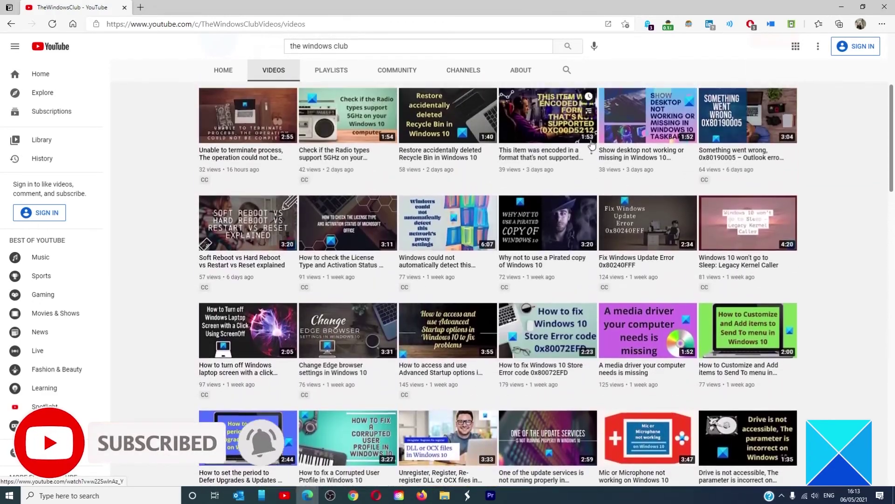